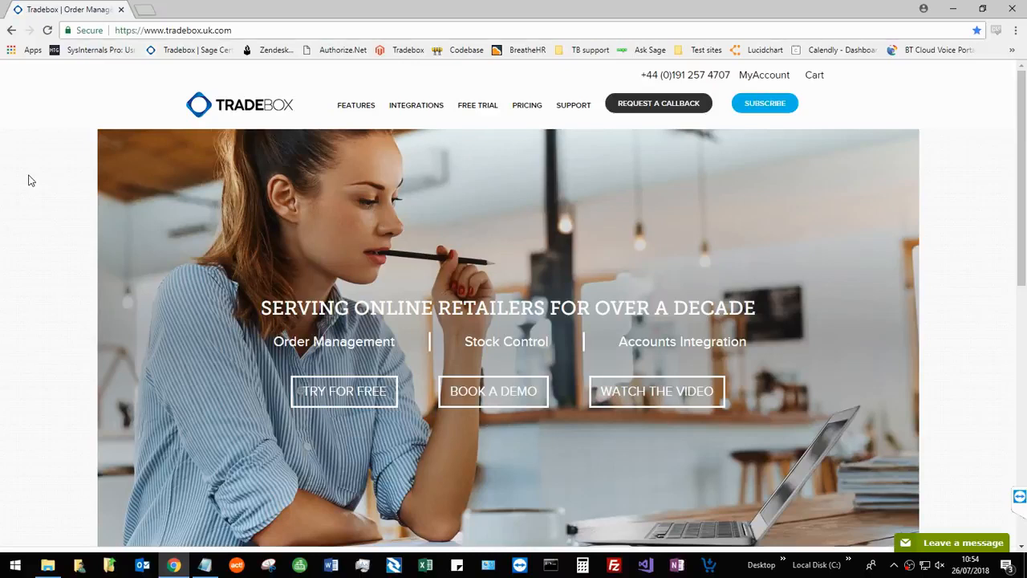
Open the Tradebox free trial page and fill in the first name, last name and the company as Tradebox.
left_click(287, 27)
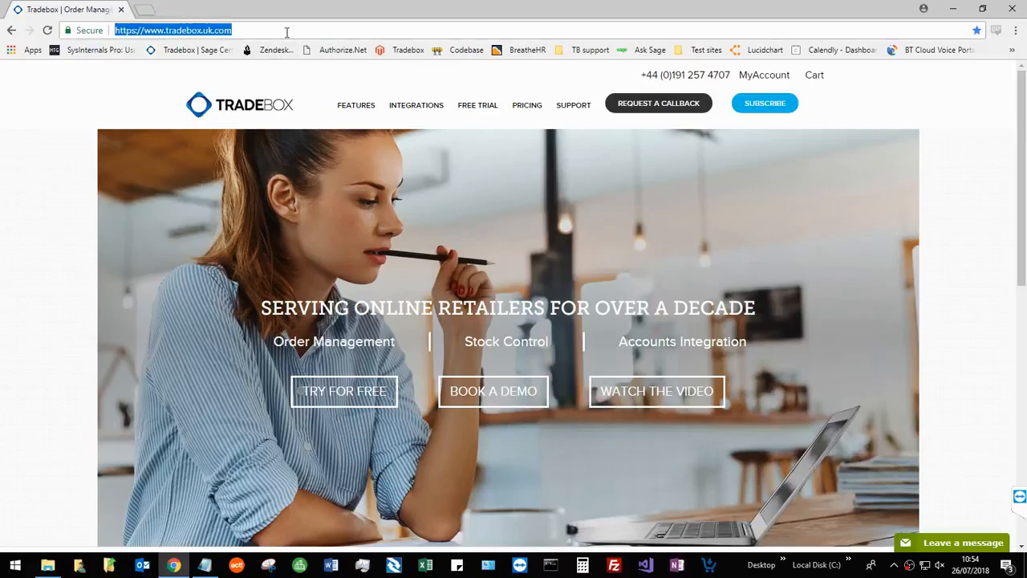
left_click(476, 111)
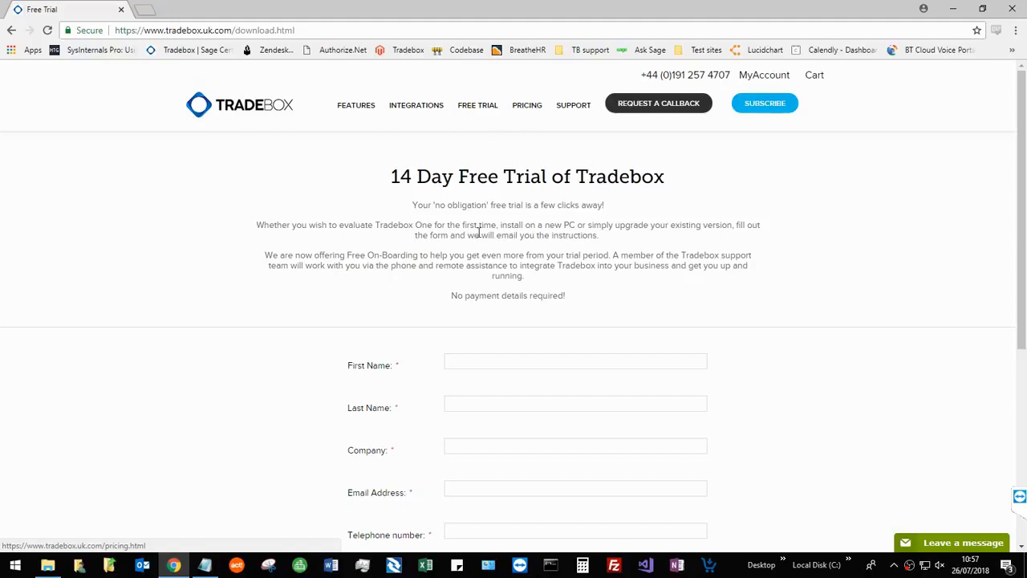
left_click(546, 361)
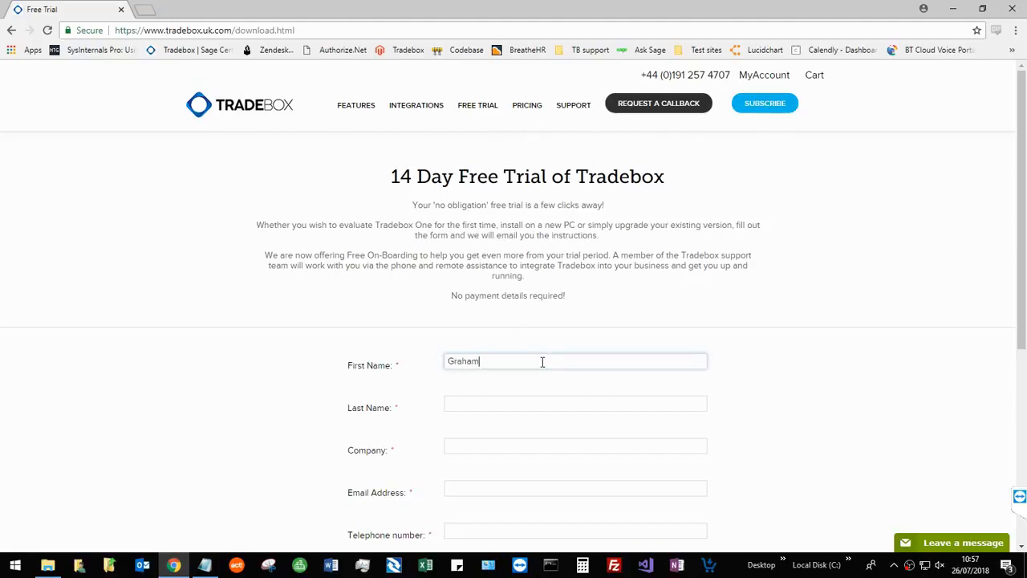
key("Tab")
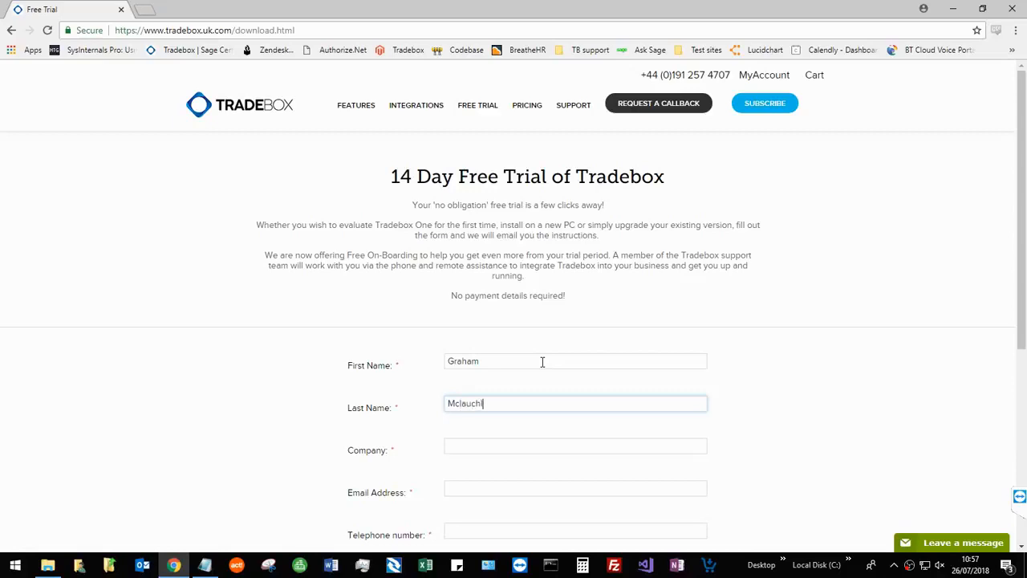
key("Tab")
type("Tradebox")
key("Tab")
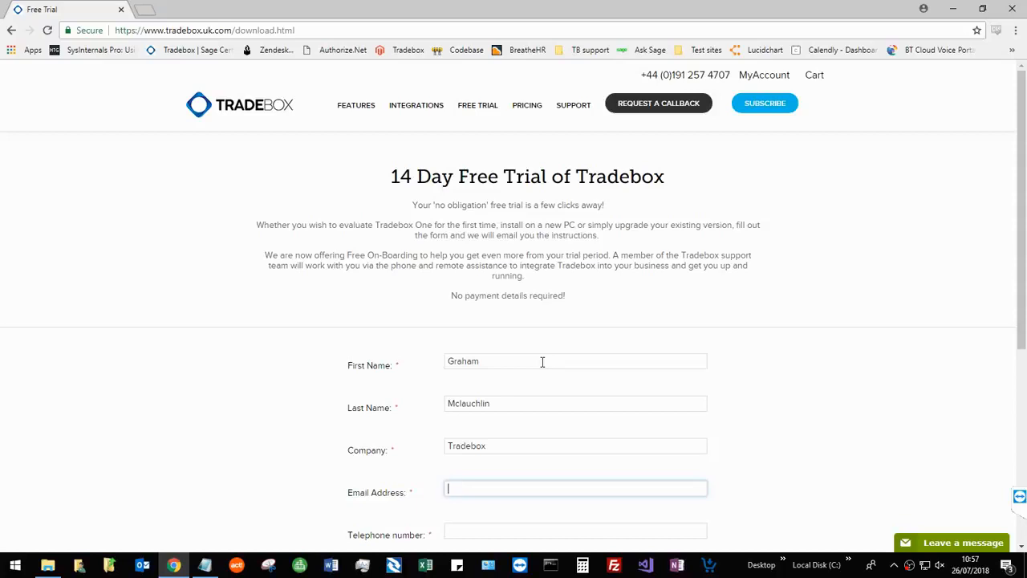
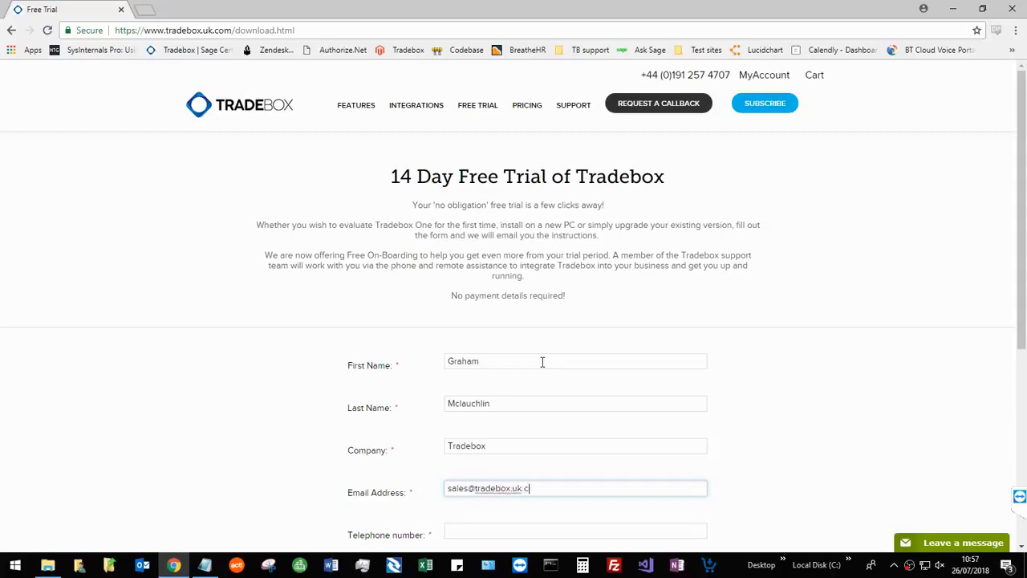
Enter the contact's email address and telephone number, and submit the free trial request.
key("Tab")
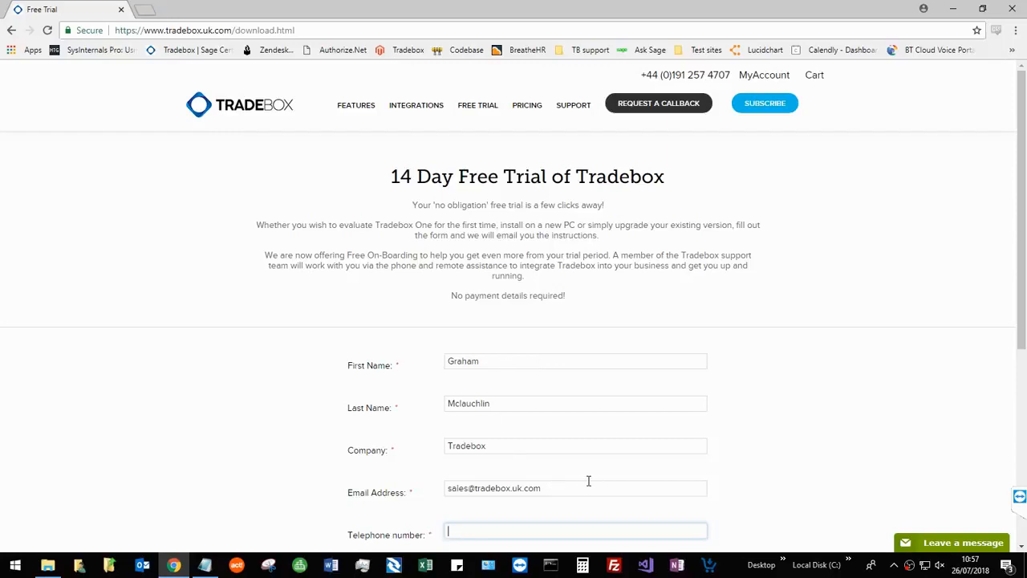
scroll(768, 388, "down", 1)
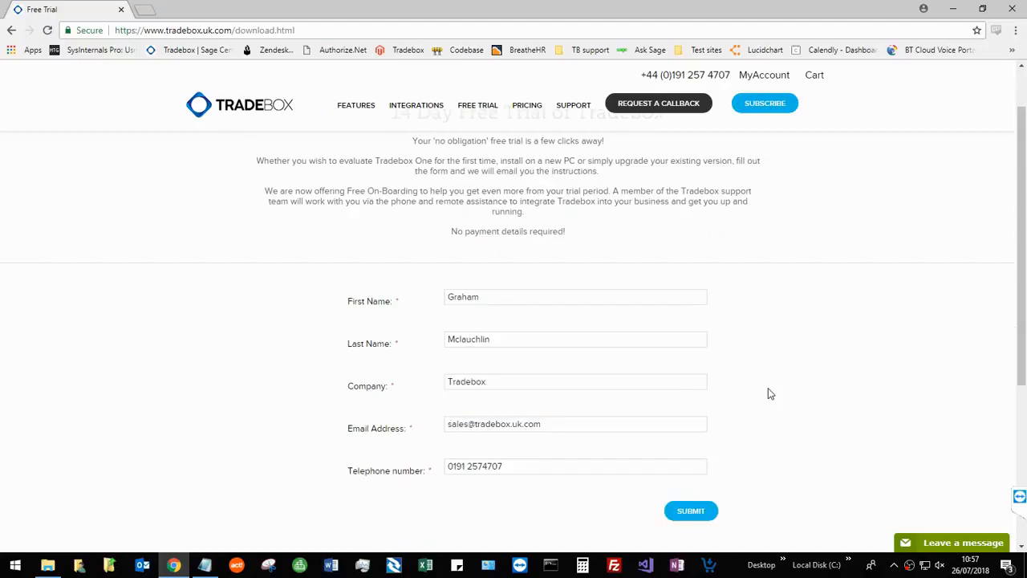
left_click(692, 511)
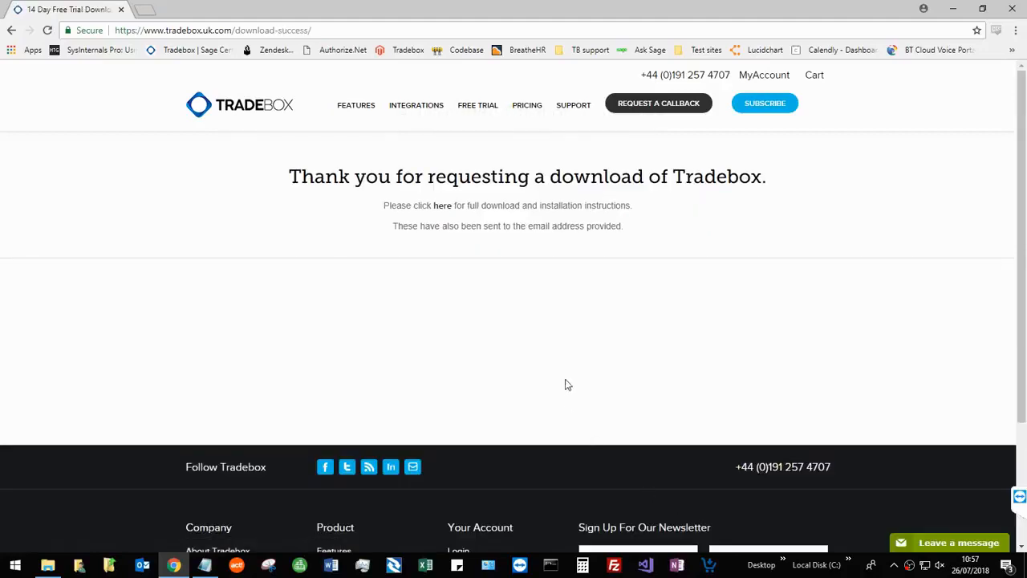
Open the full download and installation instructions and download tradeboxv1setup.exe from the article.
left_click(443, 206)
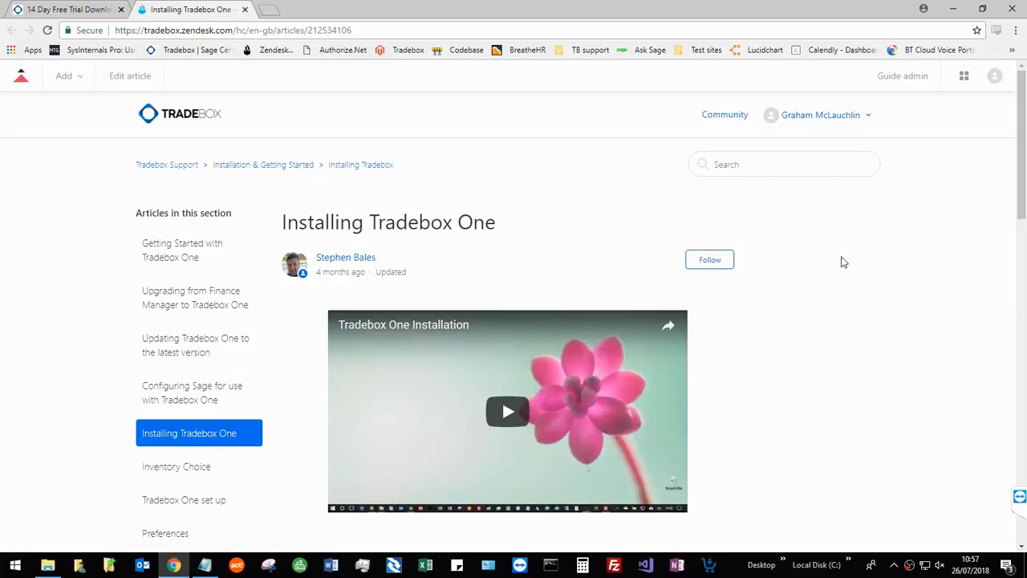
scroll(843, 264, "down", 3)
scroll(874, 219, "down", 2)
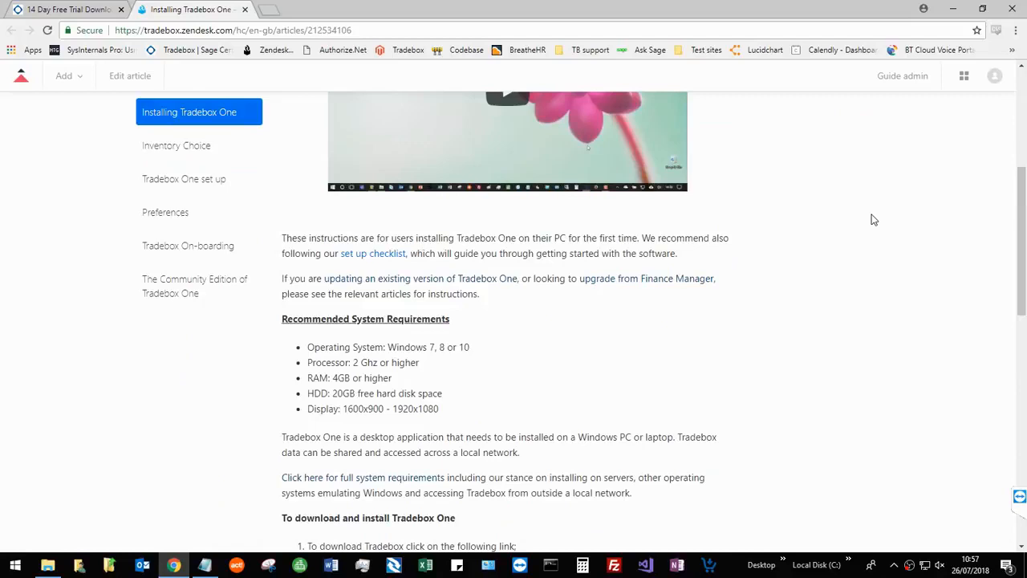
scroll(867, 220, "down", 1)
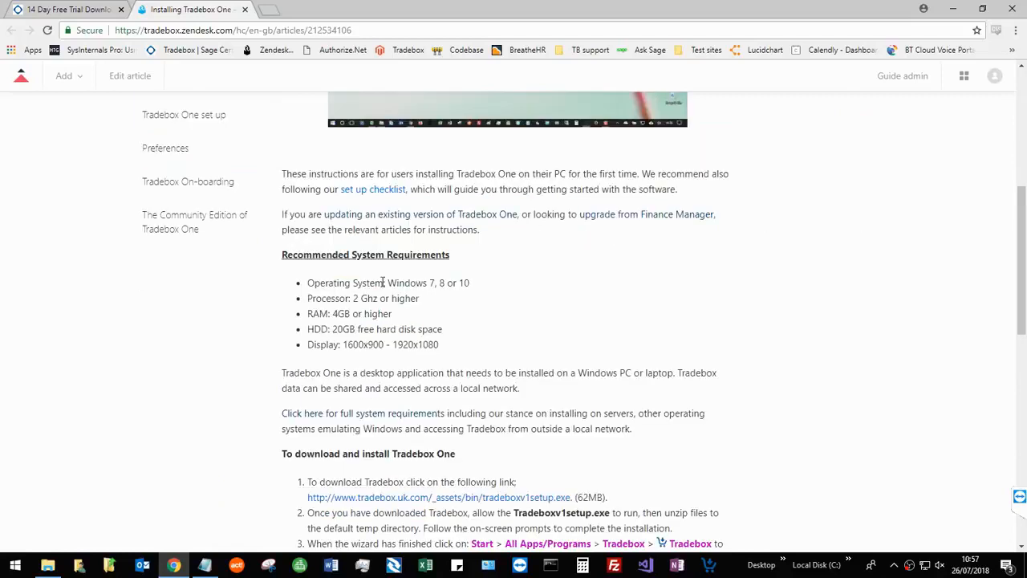
left_click(375, 506)
left_click(919, 383)
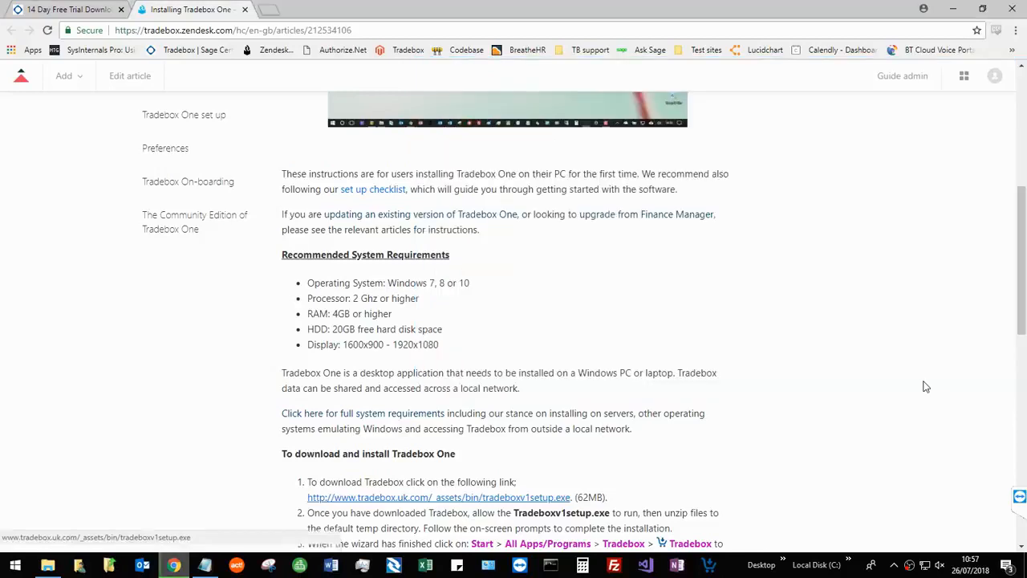
left_click(1016, 537)
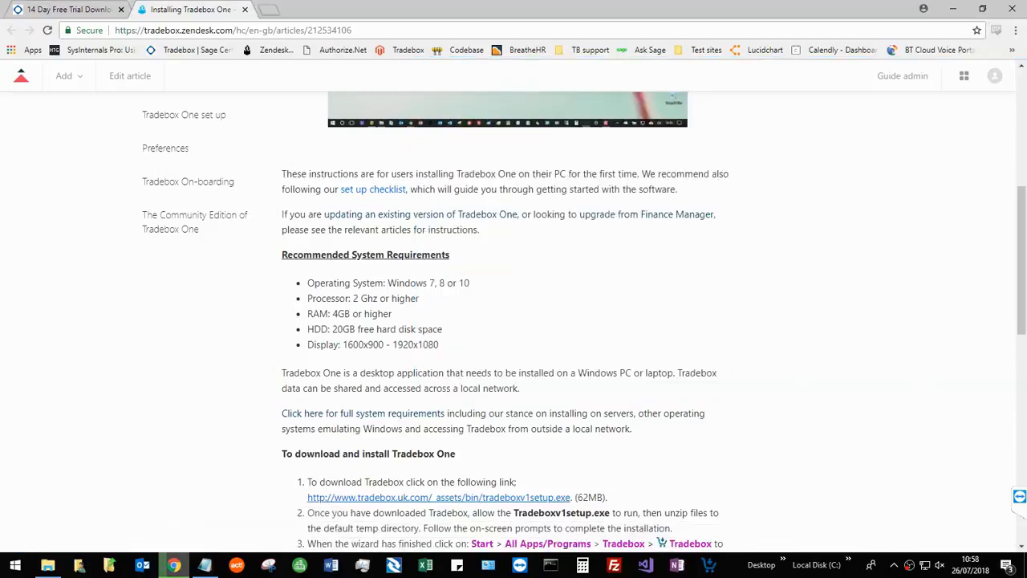
Show the desktop, run tradeboxv1setup.exe and unzip its files to the default temp directory.
right_click(736, 566)
left_click(793, 473)
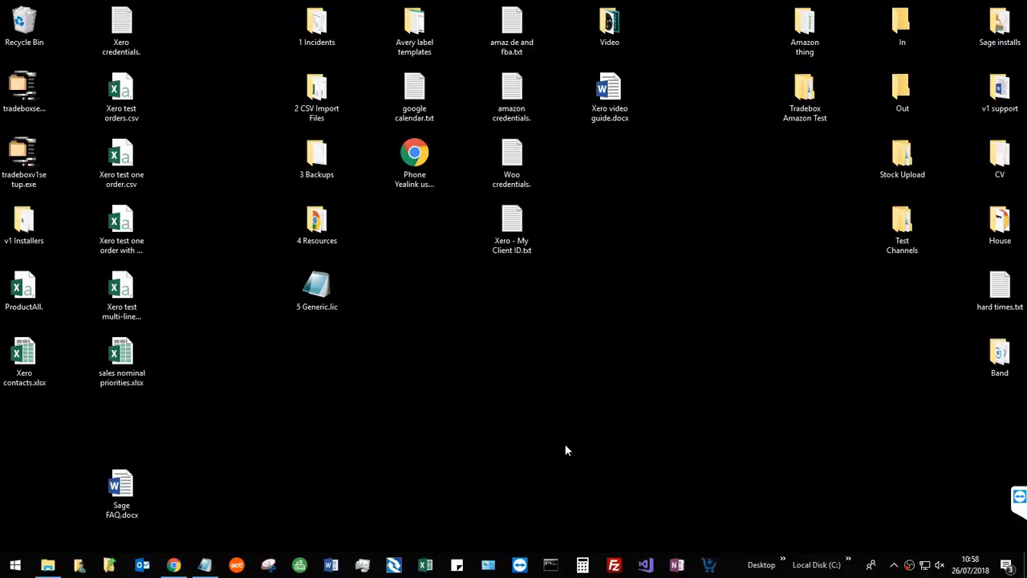
double_click(28, 170)
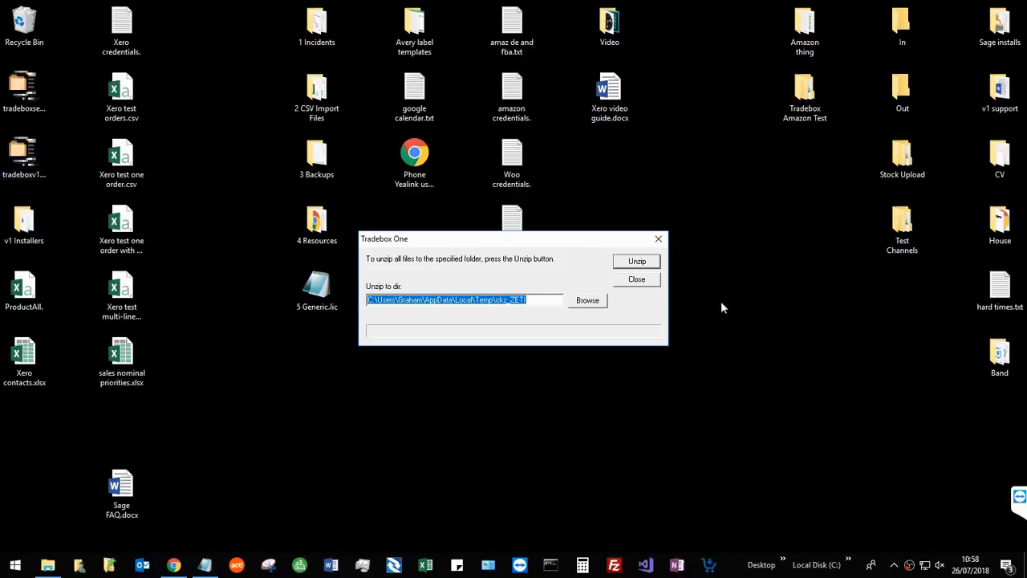
left_click(635, 263)
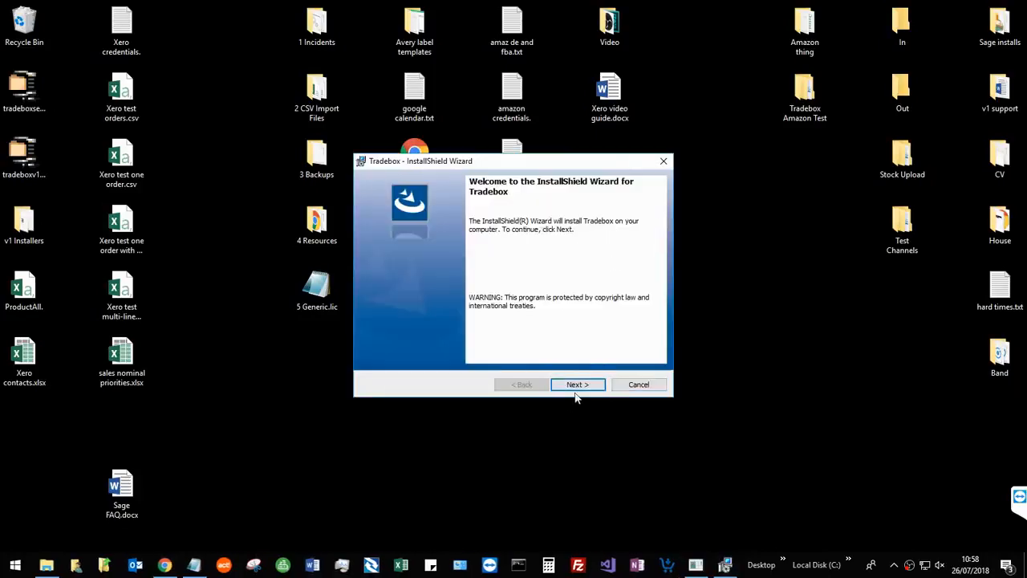
Install Tradebox in the default destination folder, accepting the license terms, and launch the program when closing the installer.
left_click(582, 386)
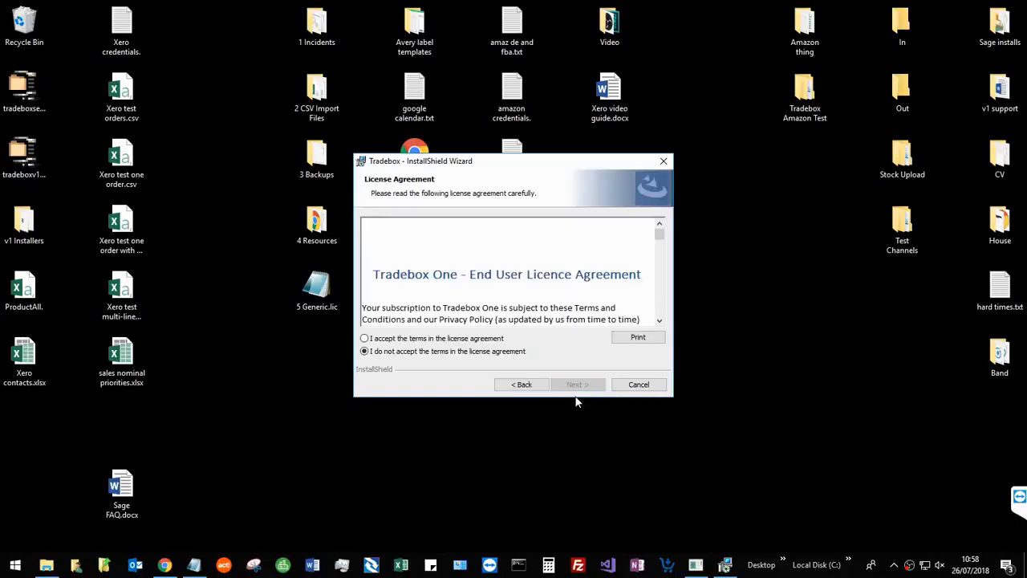
left_click(386, 340)
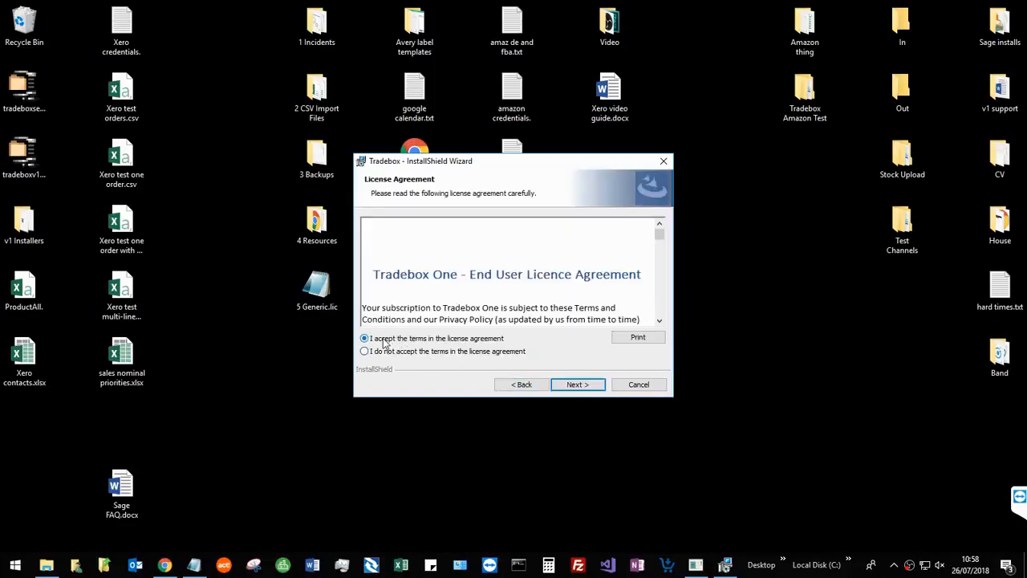
left_click(576, 384)
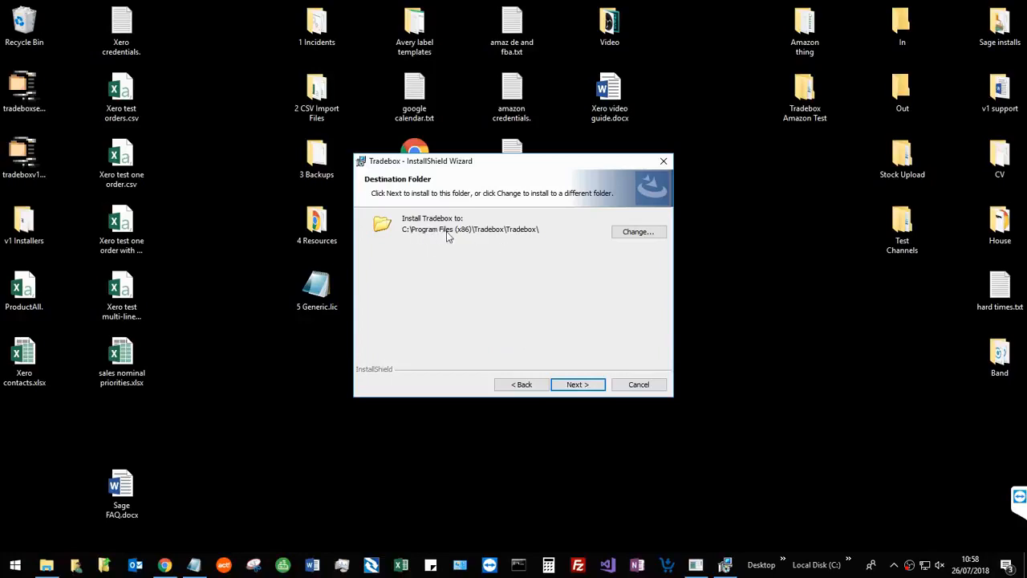
left_click(586, 385)
left_click(586, 385)
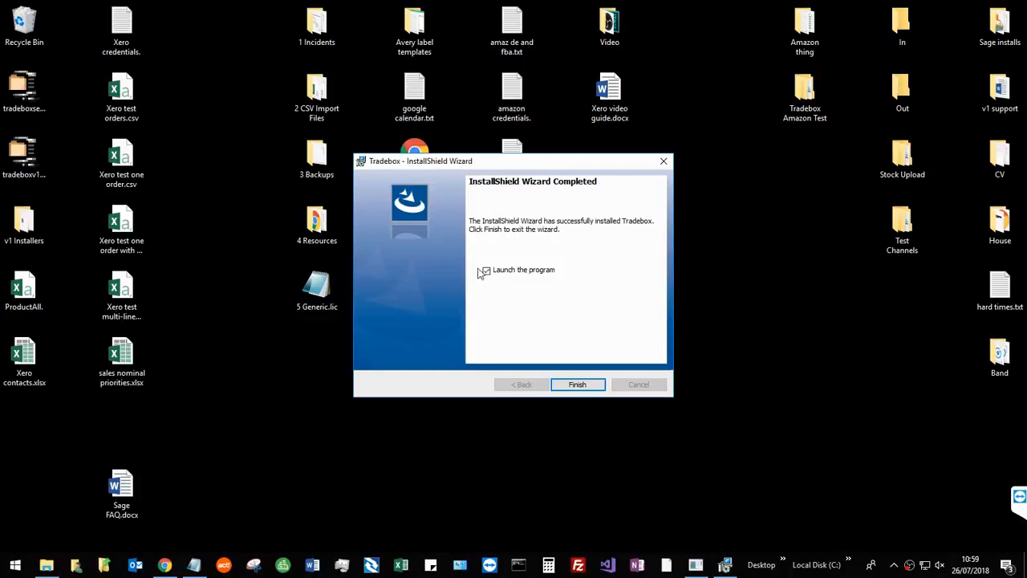
left_click(580, 384)
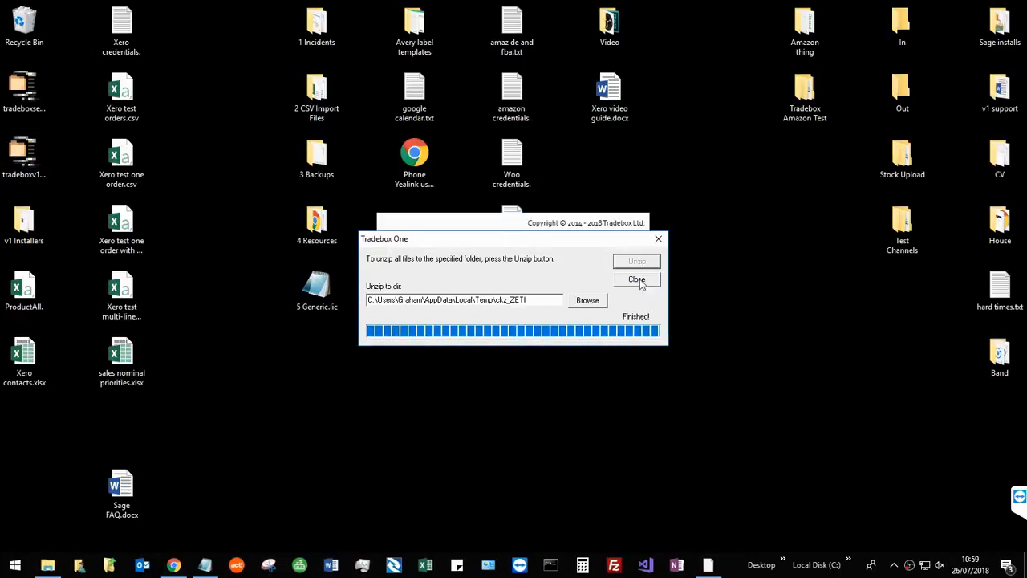
left_click(637, 279)
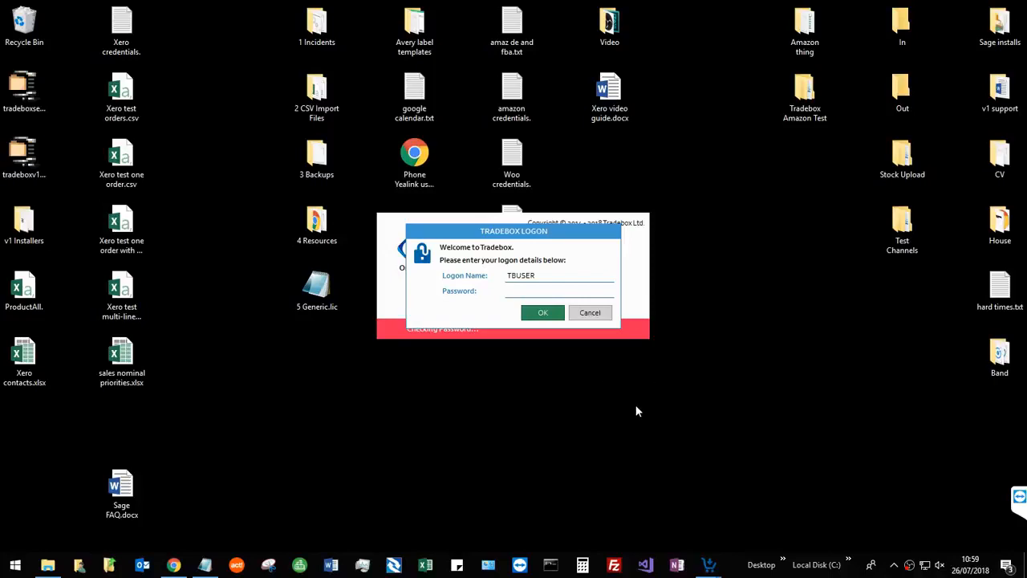
Log on to Tradebox with the default logon name and no password, and pin the program to the taskbar.
left_click(549, 313)
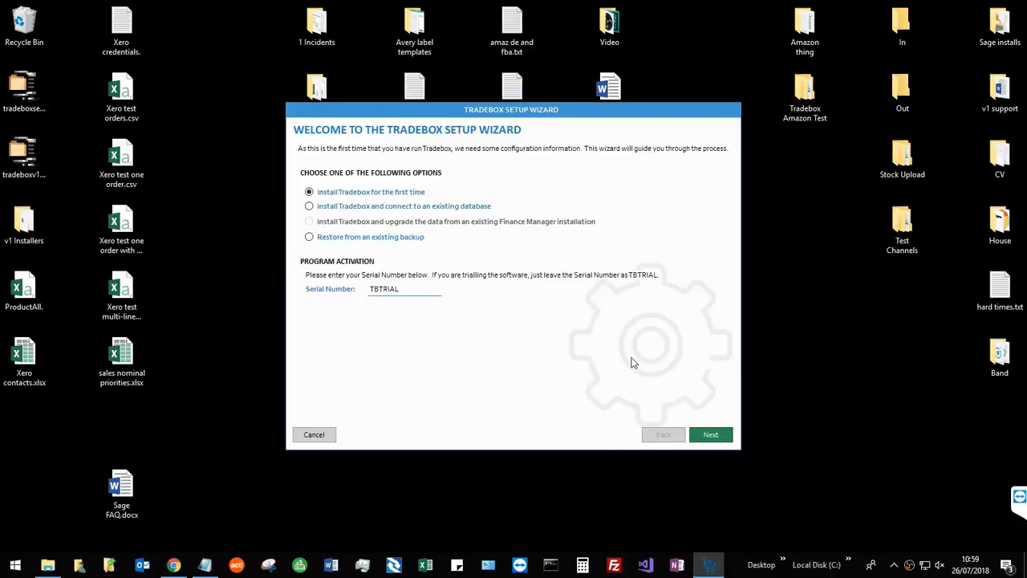
right_click(712, 568)
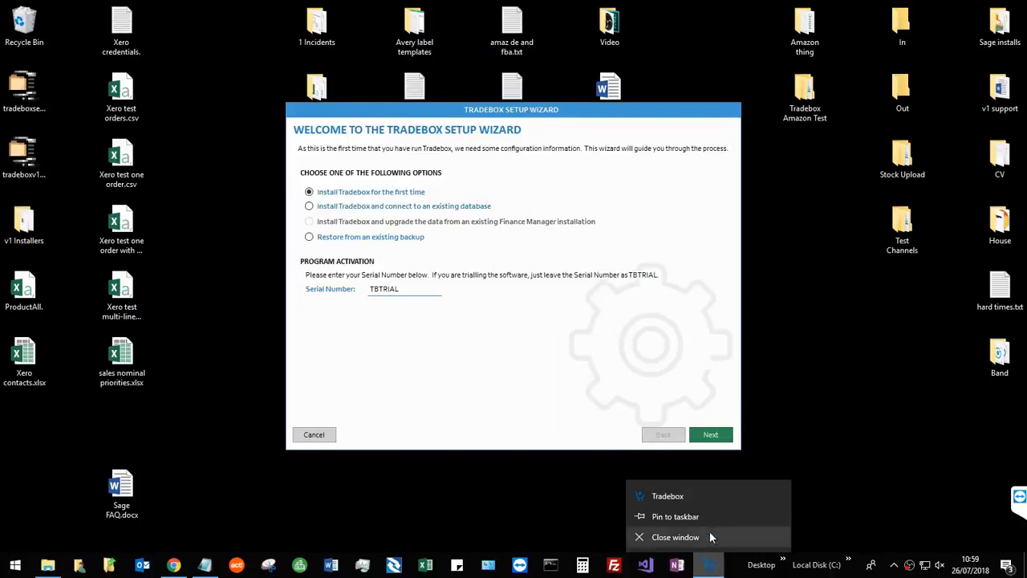
left_click(698, 513)
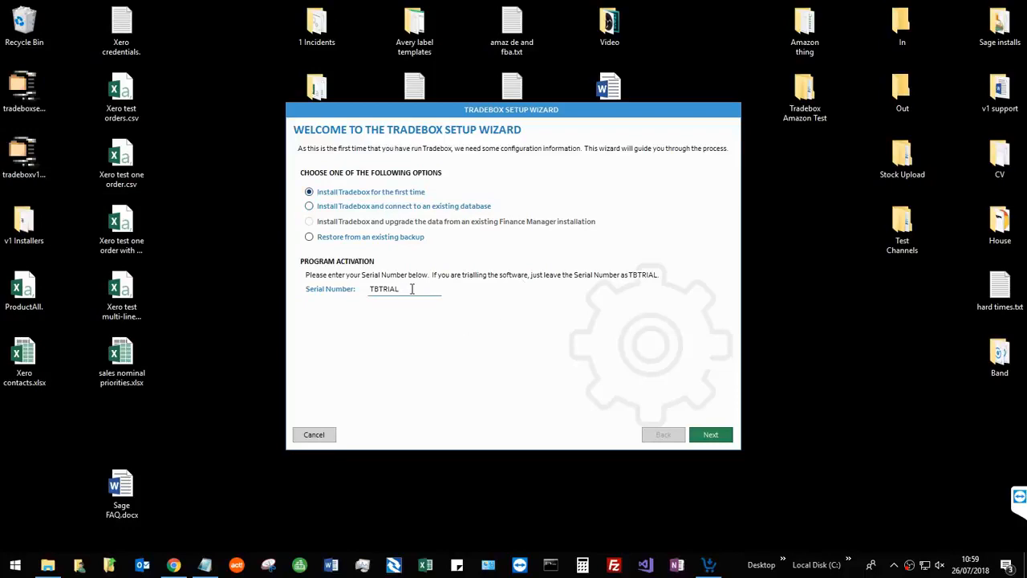
Start a first-time installation with the trial serial number, and complete the company, contact and VAT details.
left_click(700, 440)
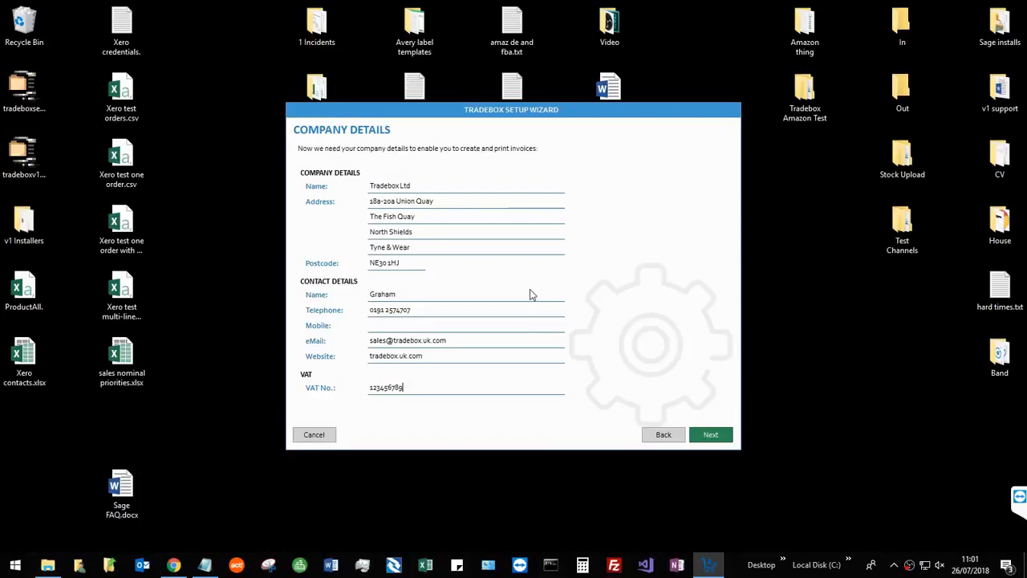
left_click(442, 184)
left_click(711, 434)
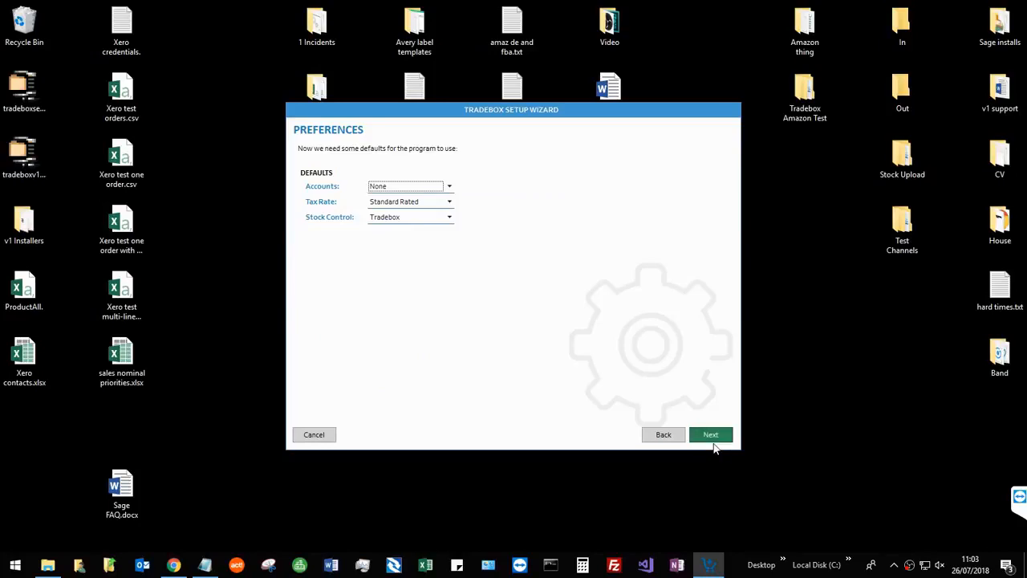
Set the default preferences to Xero accounts, Standard Rated tax and Tradebox stock control, and continue the setup.
left_click(447, 187)
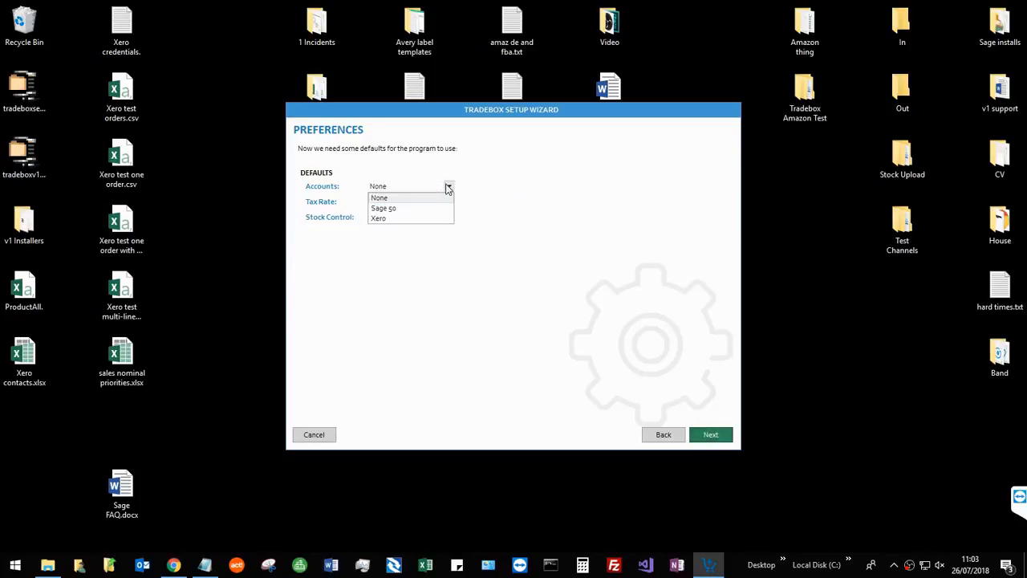
left_click(384, 223)
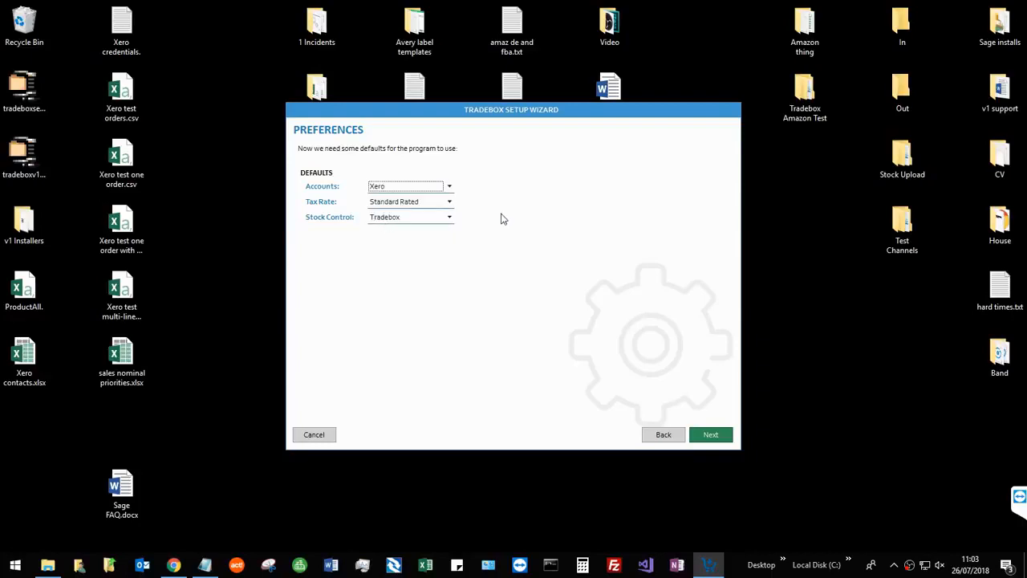
left_click(450, 203)
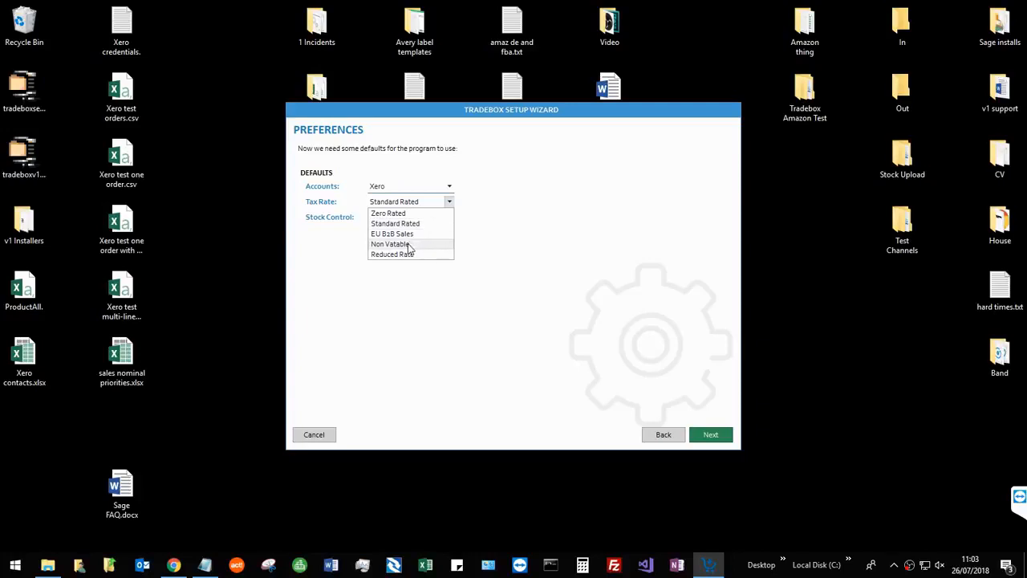
left_click(414, 224)
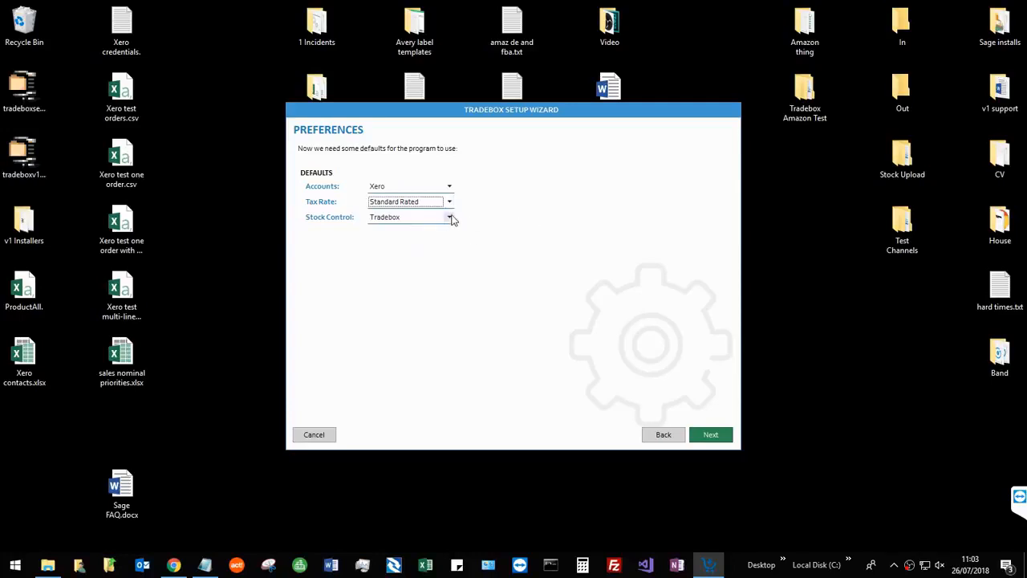
left_click(449, 218)
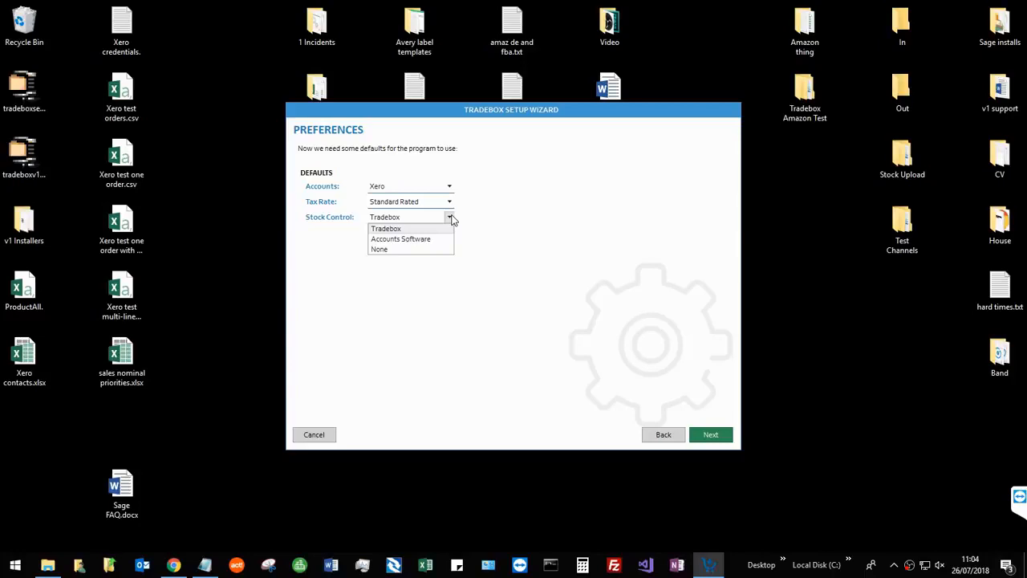
left_click(434, 228)
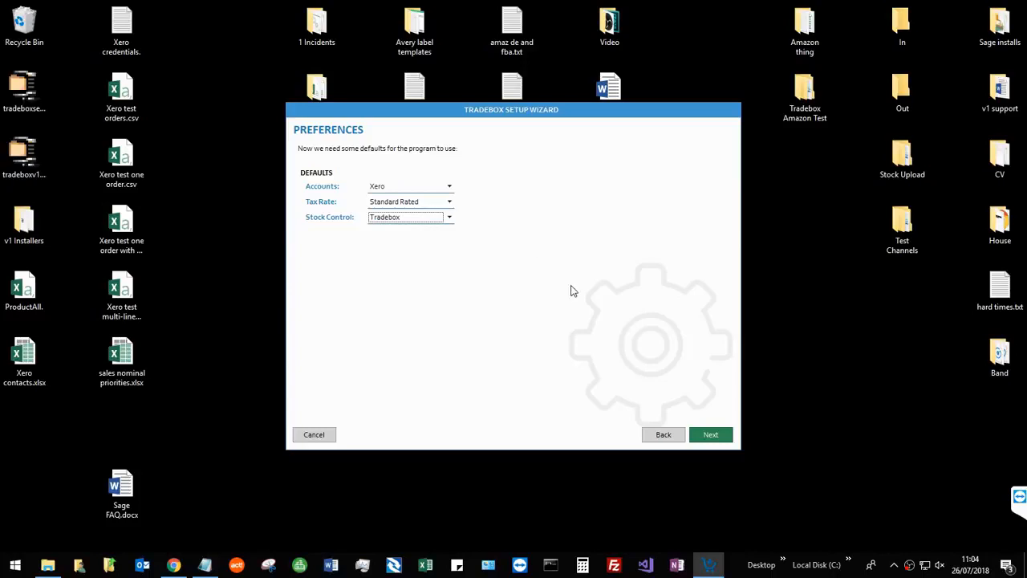
left_click(710, 436)
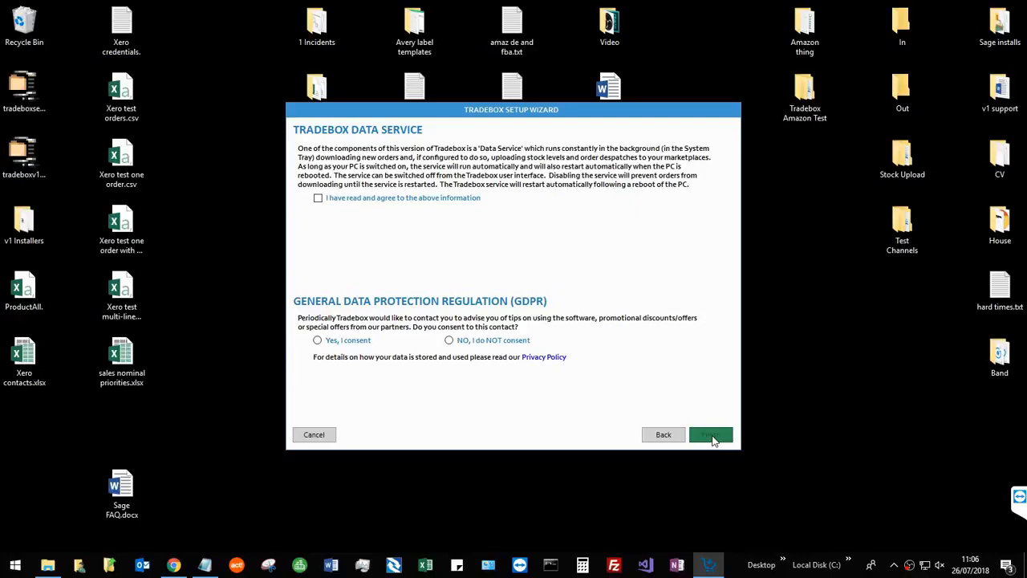
Agree to the Tradebox Data Service information, consent to being contacted under GDPR, and finish the setup wizard.
left_click(438, 198)
left_click(339, 341)
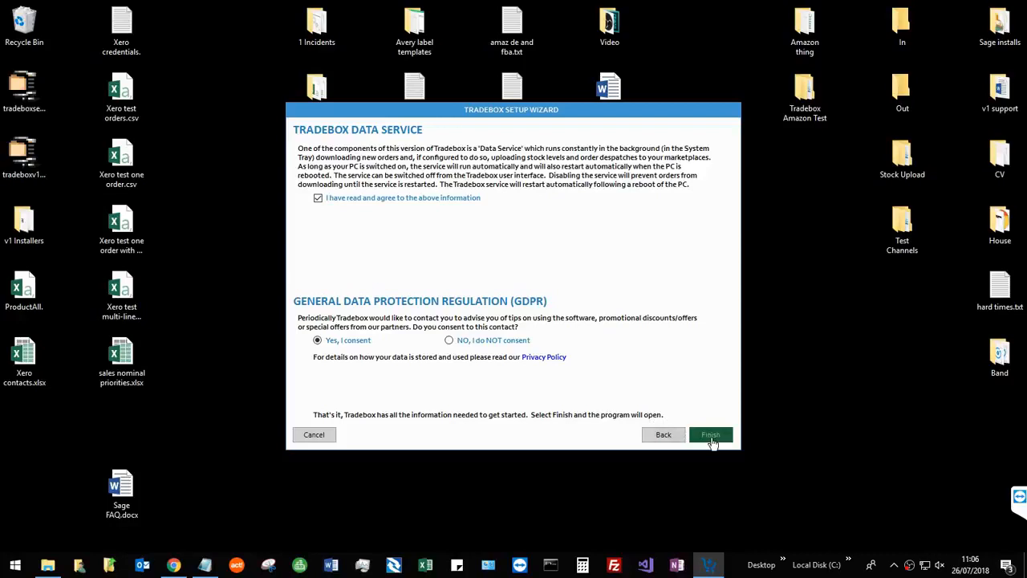
left_click(712, 441)
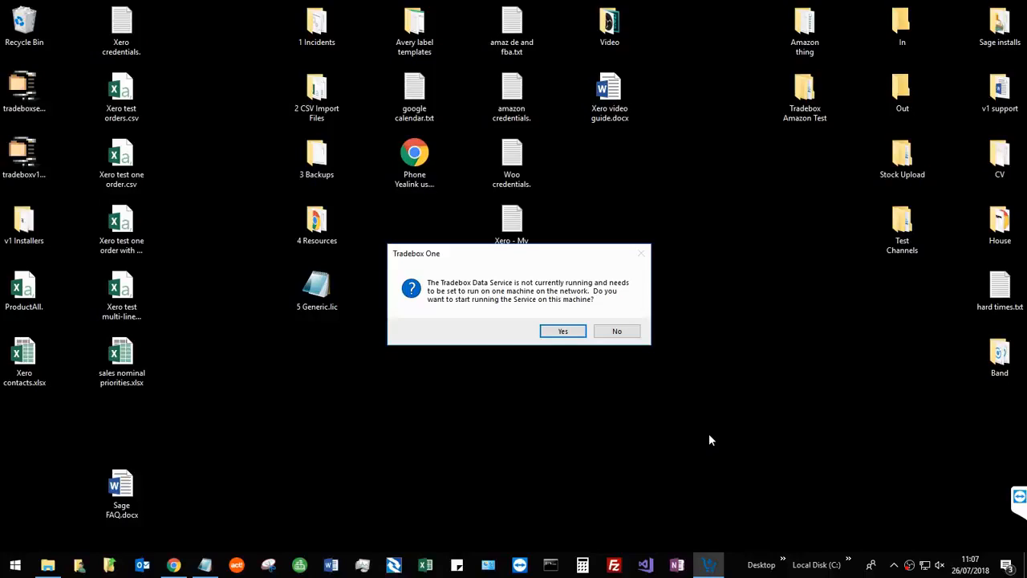
Start running the Tradebox Data Service on this machine, and continue to the Sales Channel list.
left_click(554, 334)
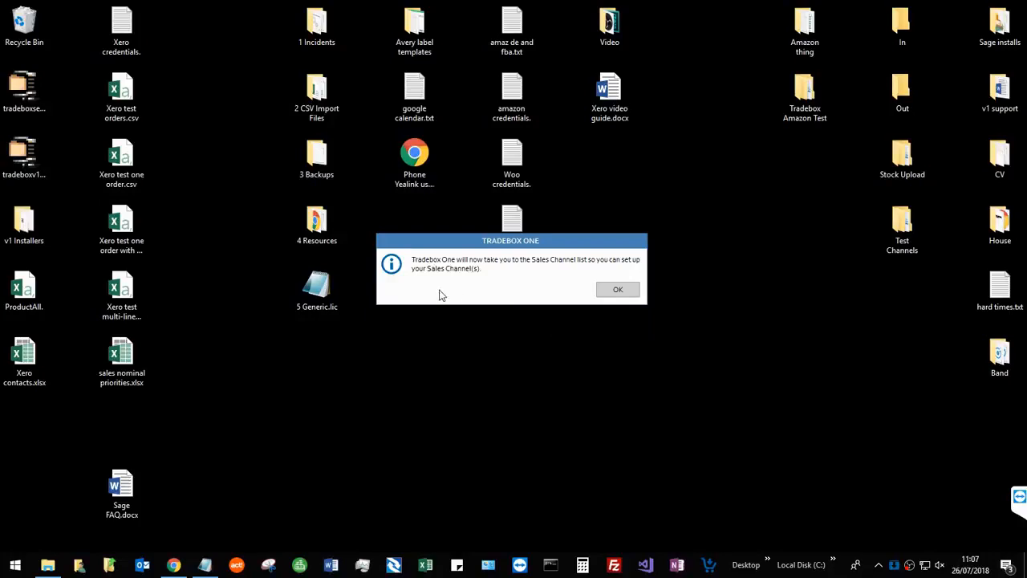
left_click(621, 290)
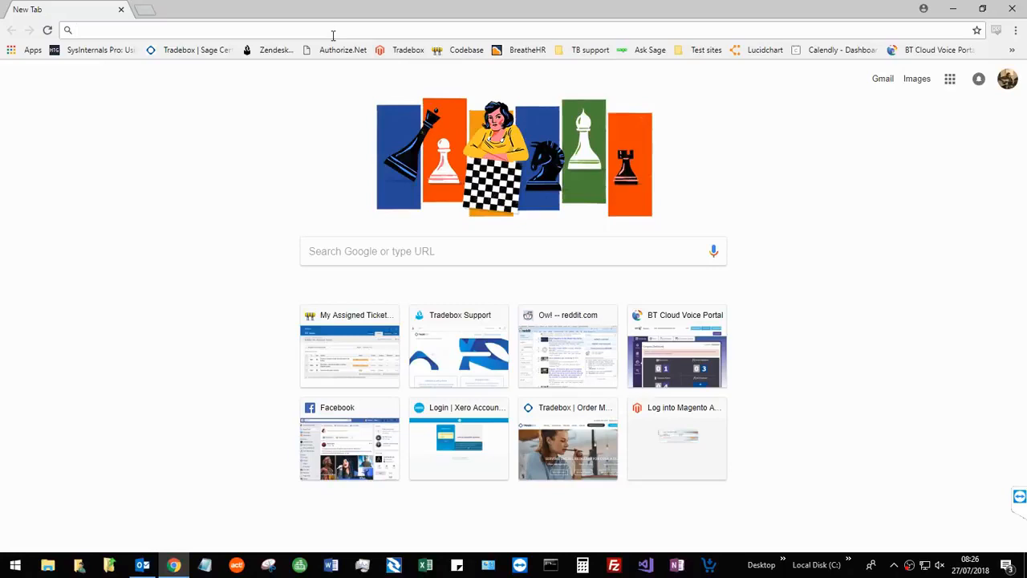
type("tradebox.uk.com")
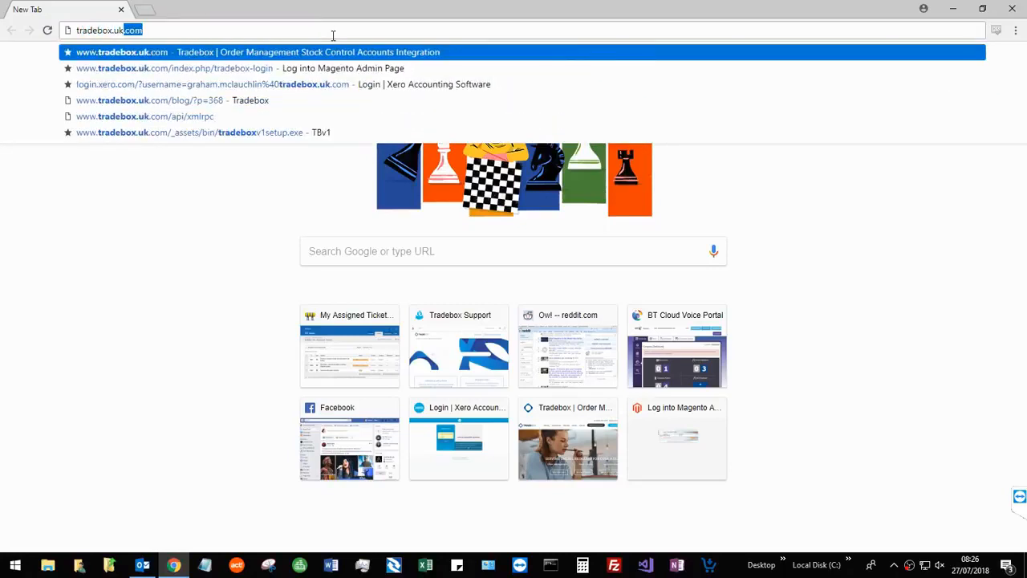
key("Return")
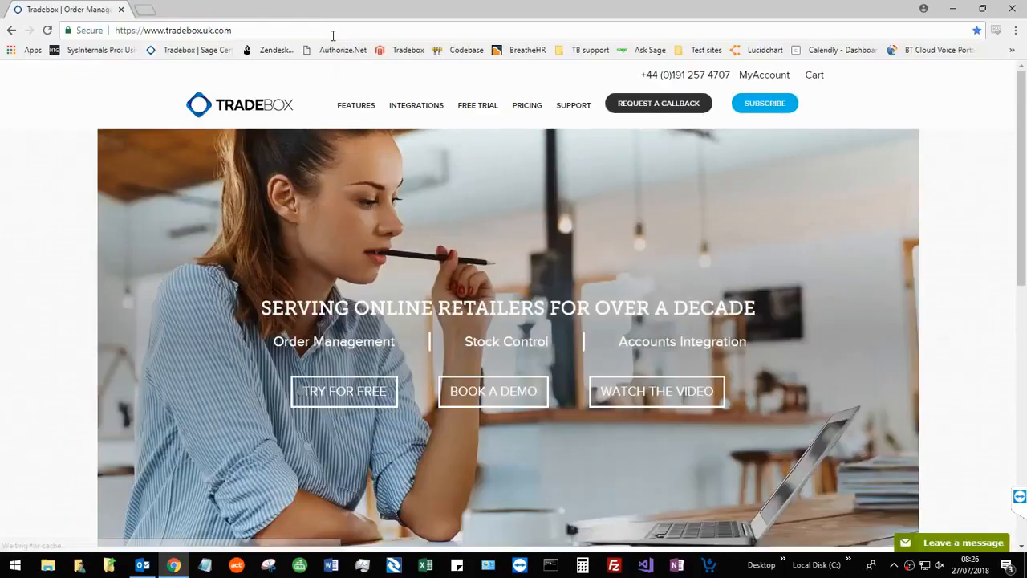
left_click(574, 109)
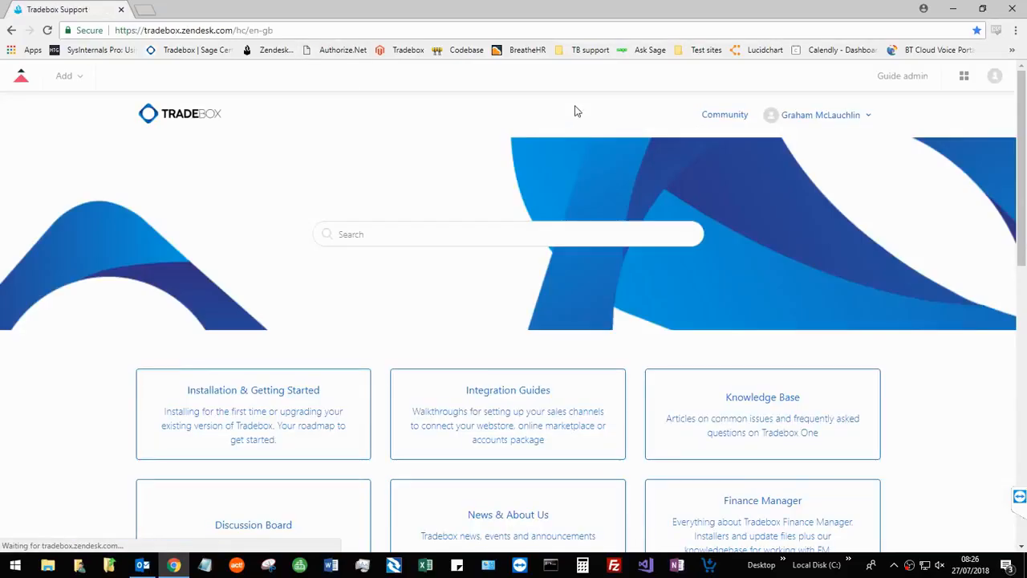
left_click(480, 425)
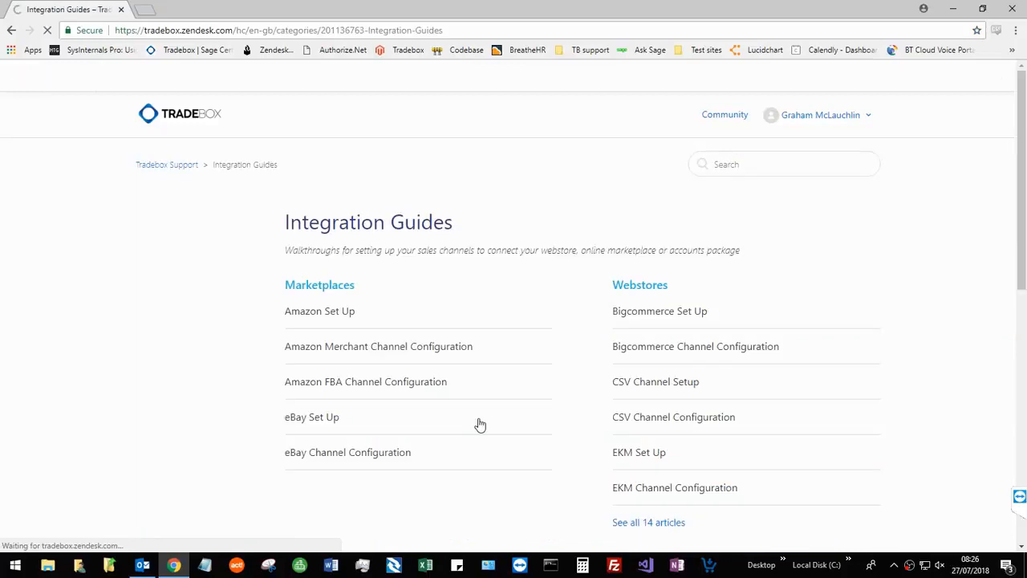